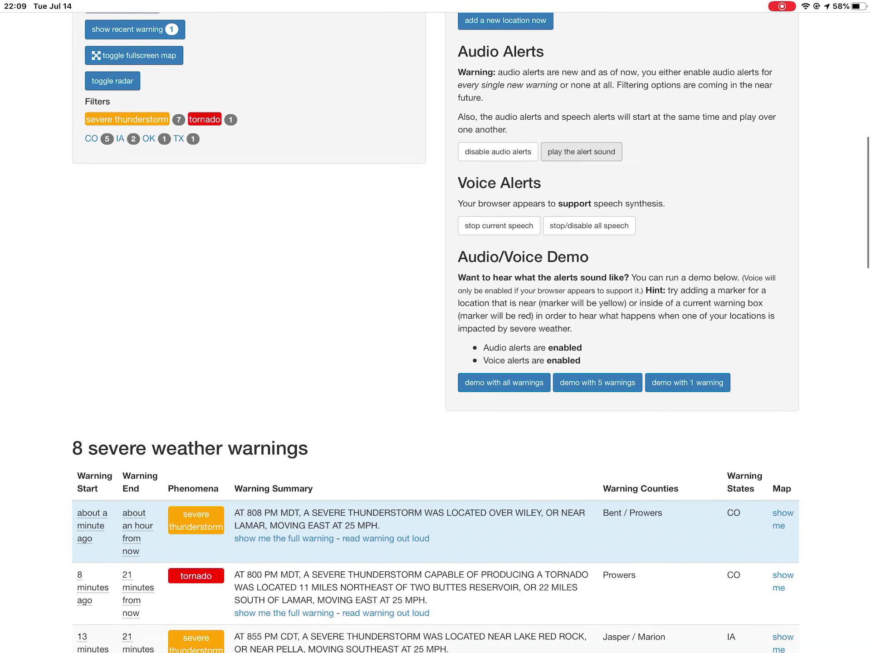
scroll(436, 327, "down", 4)
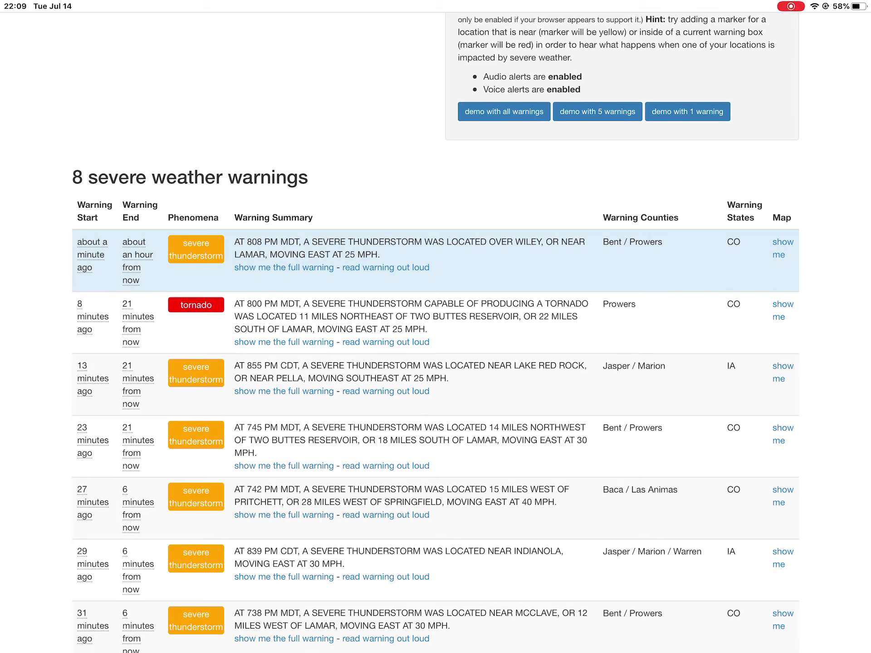
- Have the first-row thunderstorm warning for Prowers and Bent counties, Colorado, read aloud
left_click(386, 268)
- Open the full Wiley/Lamar thunderstorm bulletin, read it, then close it
left_click(283, 267)
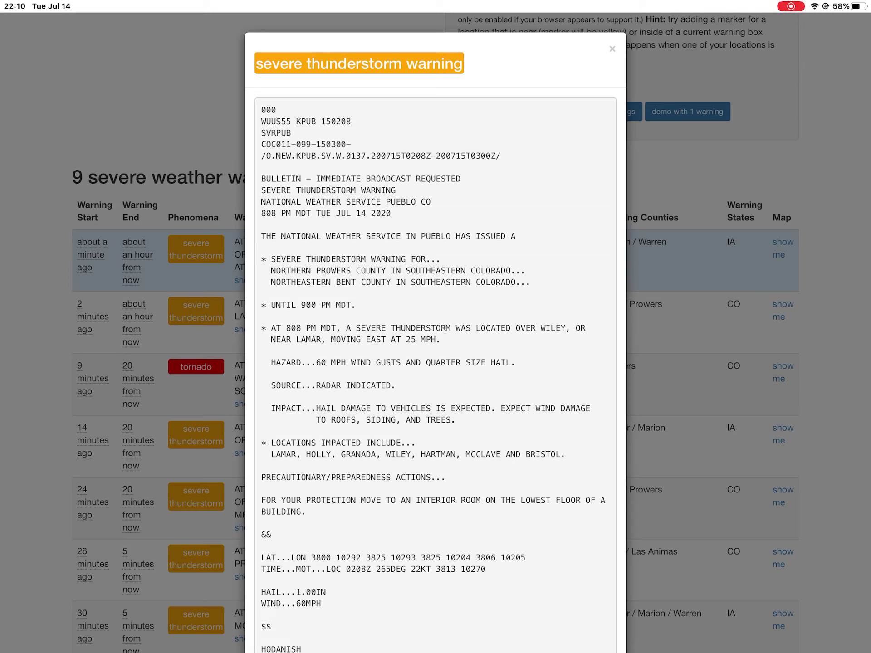
key("Escape")
scroll(436, 334, "up", 5)
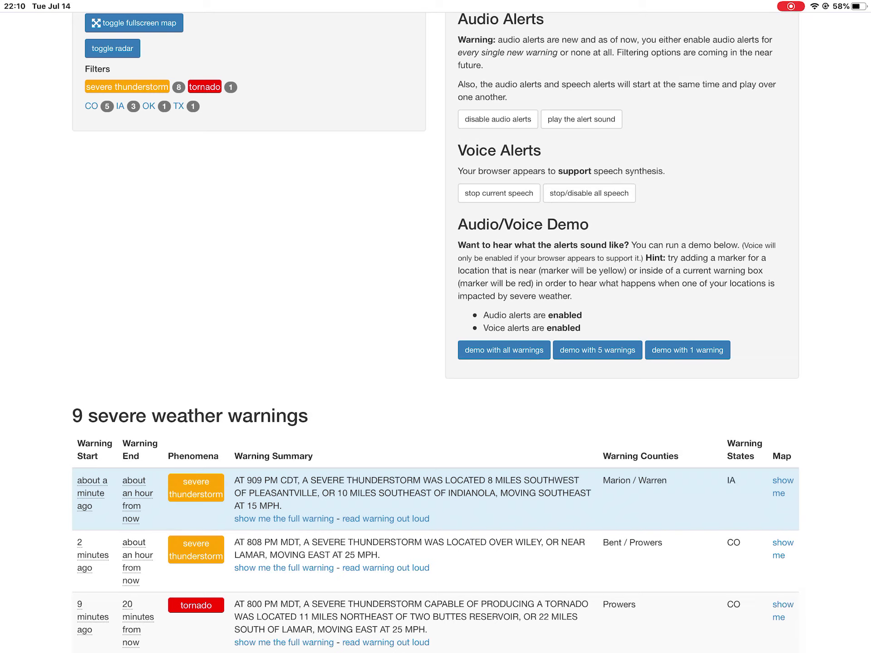
- Play the alert sound twice, then have the first-row Pleasantville warning read aloud
left_click(581, 118)
left_click(581, 119)
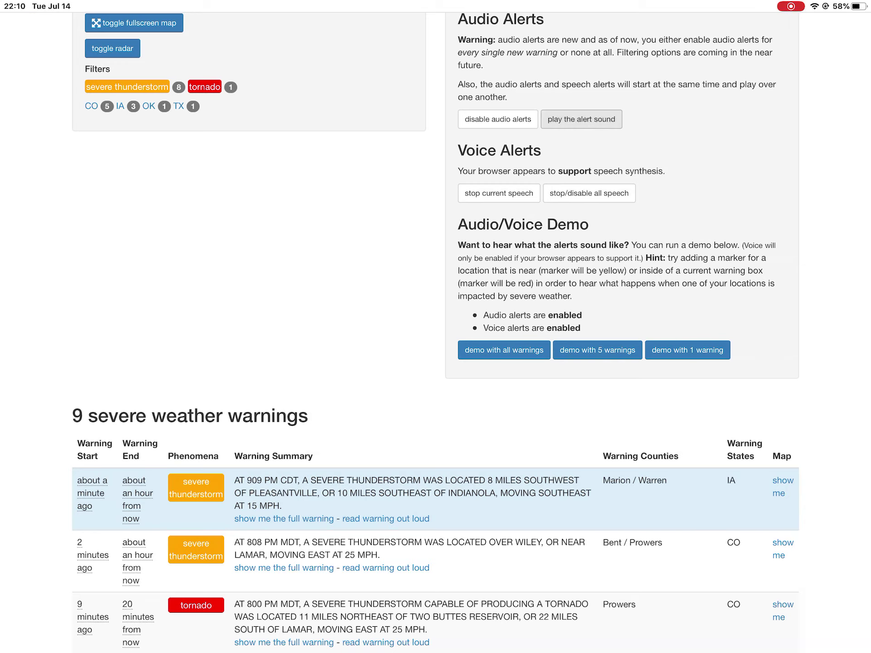
scroll(435, 327, "down", 5)
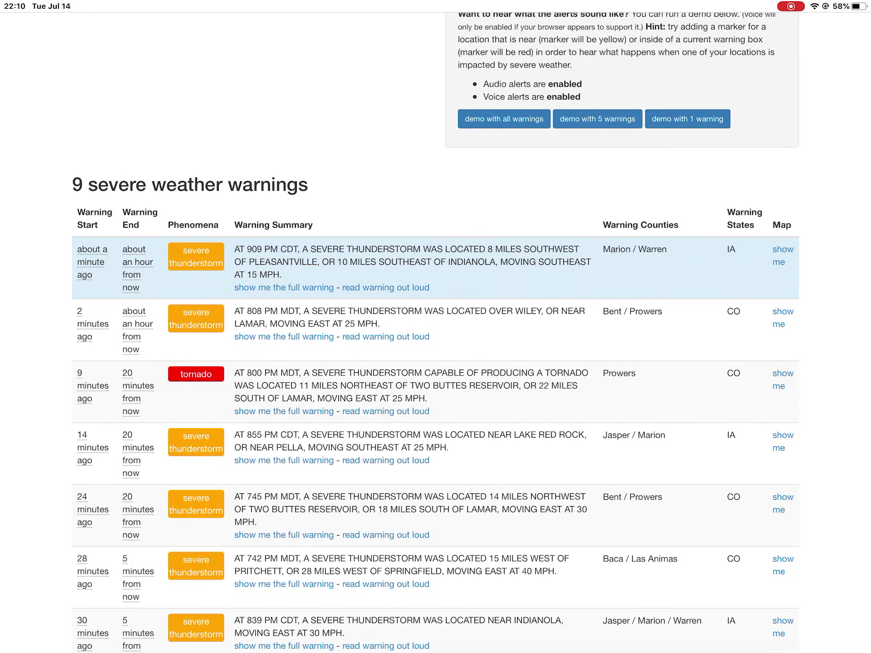
left_click(386, 287)
- Open the full Pleasantville bulletin for Marion and Warren counties, then close it
left_click(283, 287)
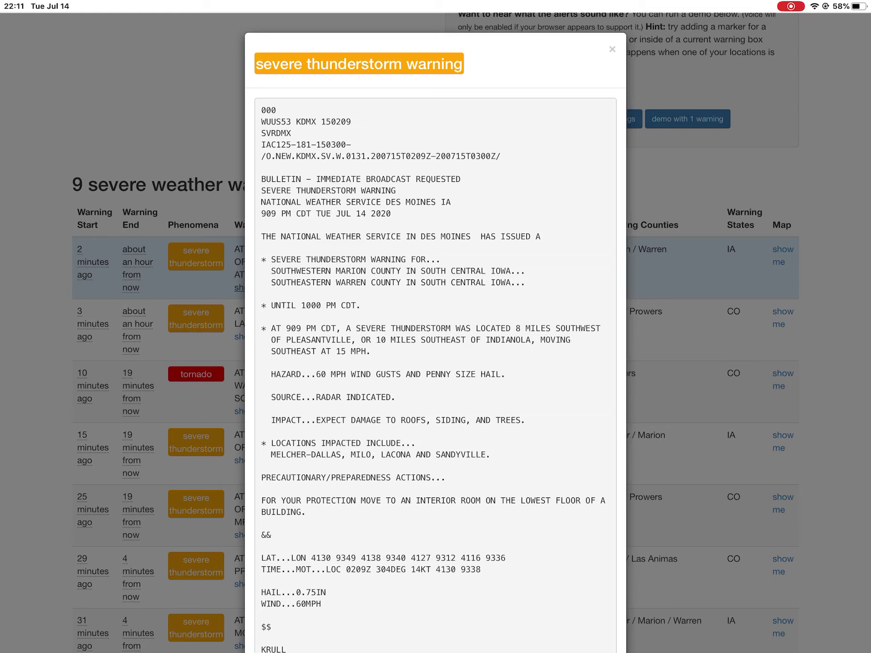
key("Escape")
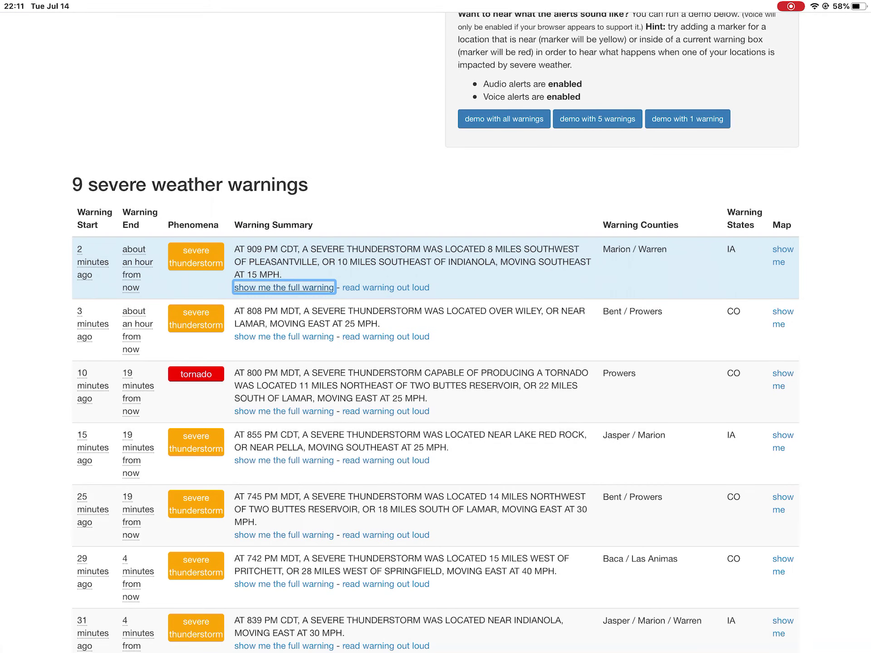